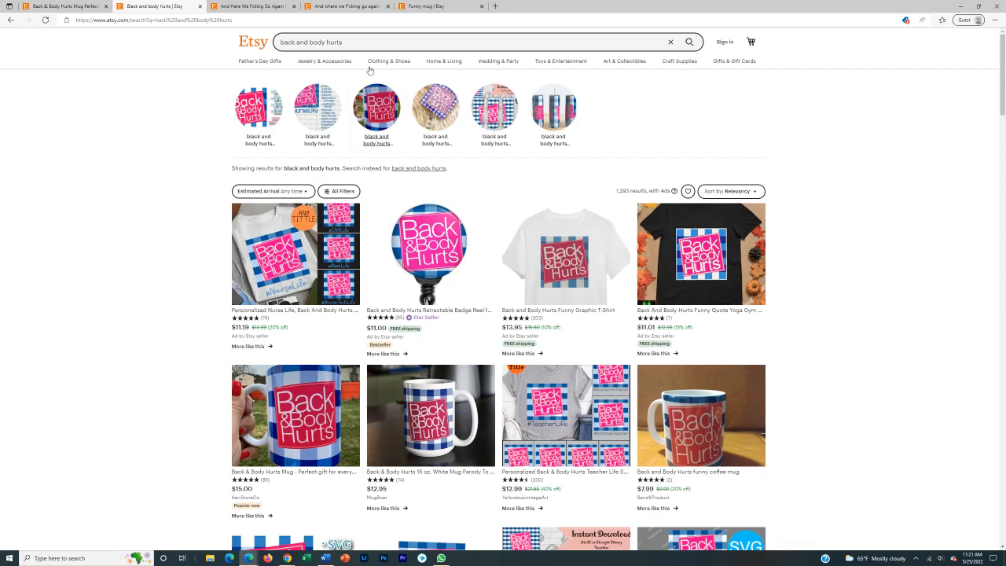
Look through the Etsy search results for "back and body hurts" products.
{"action": "scroll", "coordinate": [339, 205], "scroll_direction": "down", "scroll_amount": 12}
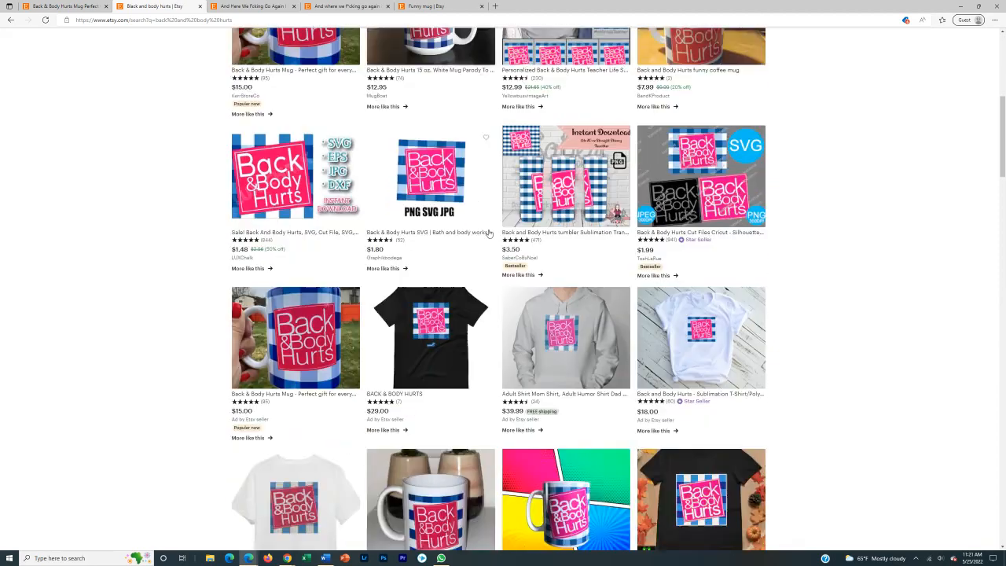
{"action": "scroll", "coordinate": [476, 239], "scroll_direction": "down", "scroll_amount": 3}
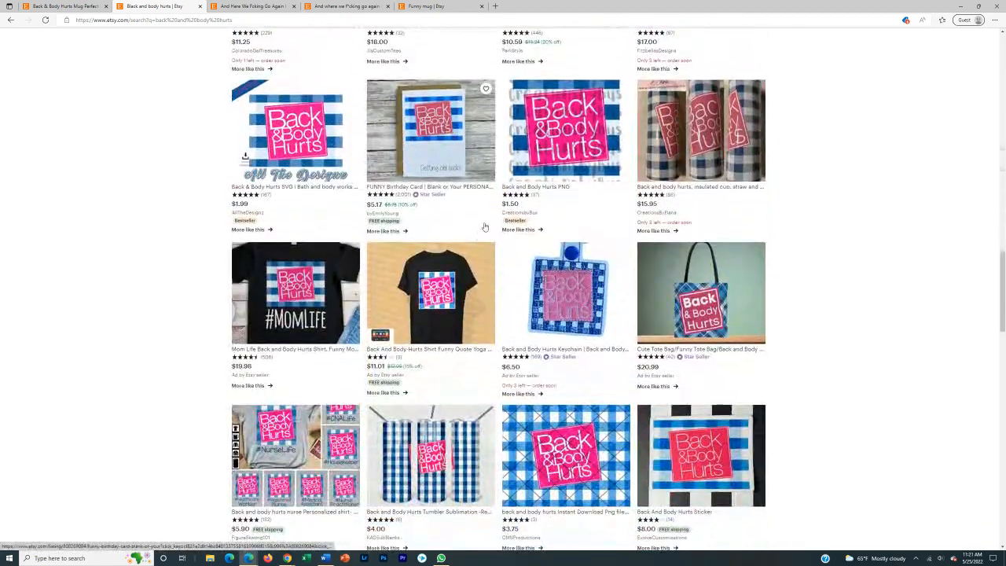
{"action": "scroll", "coordinate": [493, 238], "scroll_direction": "up", "scroll_amount": 15}
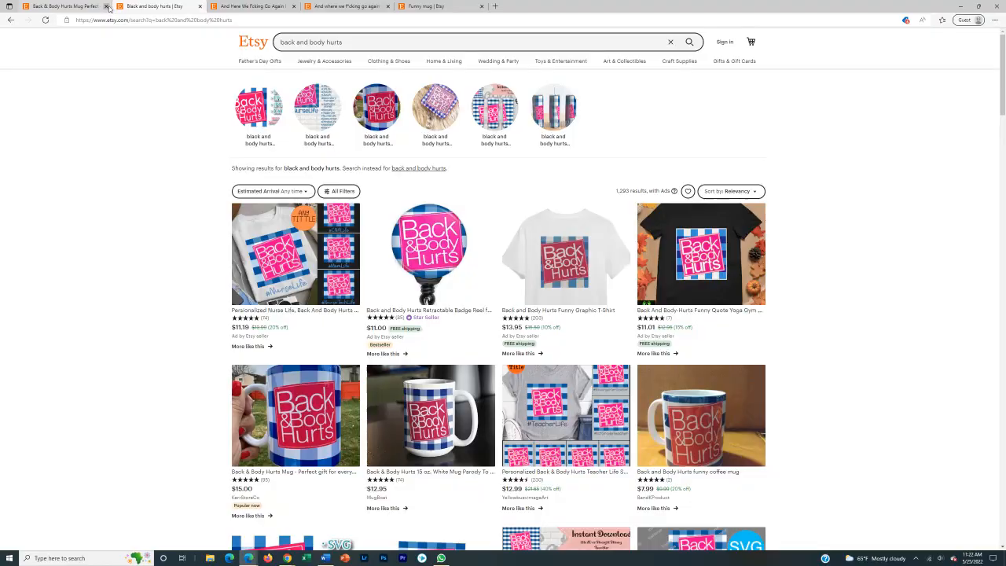
Close the two Back & Body Hurts pages and the "Good Morning" Color Accent Mug listing.
{"action": "left_click", "coordinate": [107, 6]}
{"action": "left_click", "coordinate": [107, 6]}
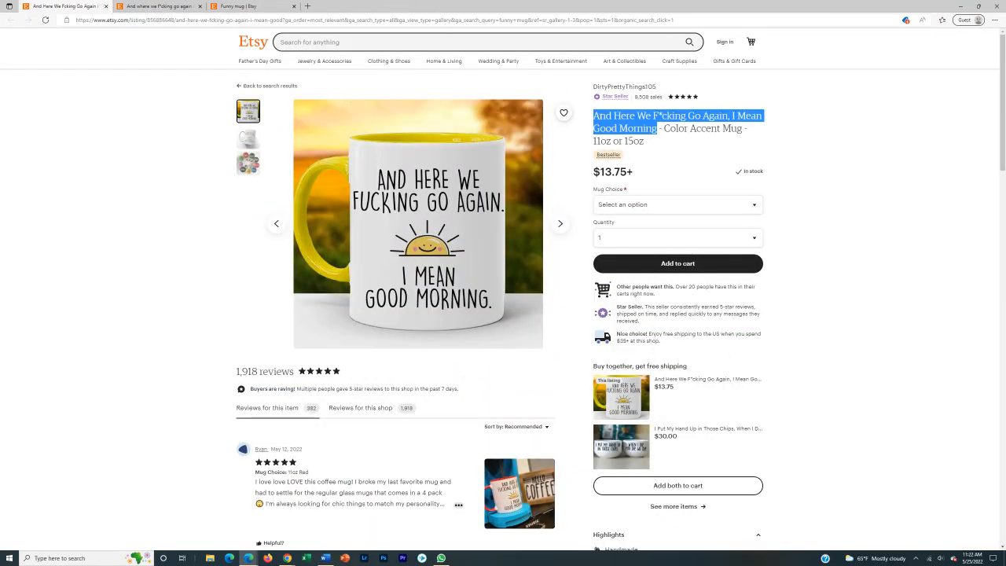
{"action": "left_click", "coordinate": [594, 116]}
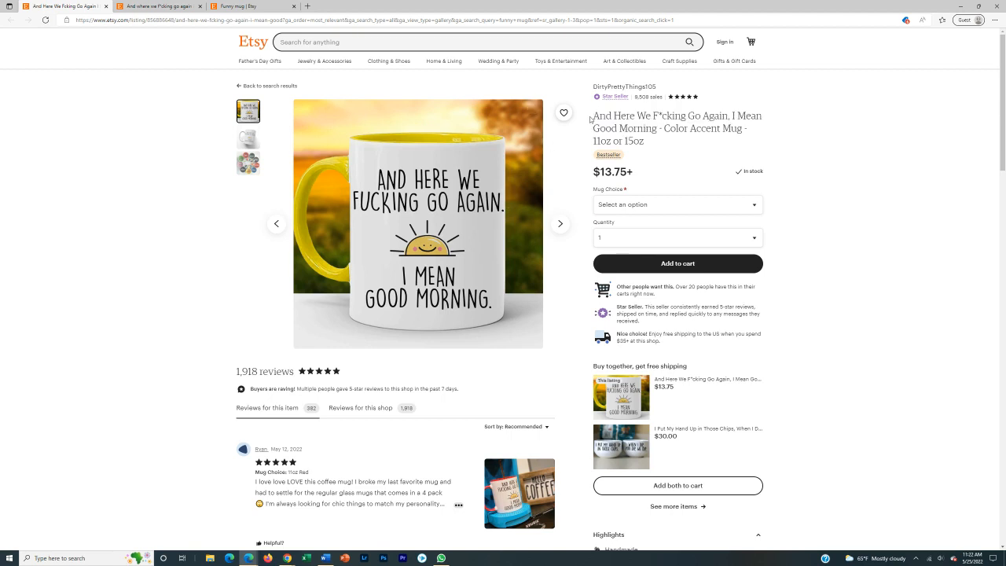
{"action": "left_click", "coordinate": [107, 7]}
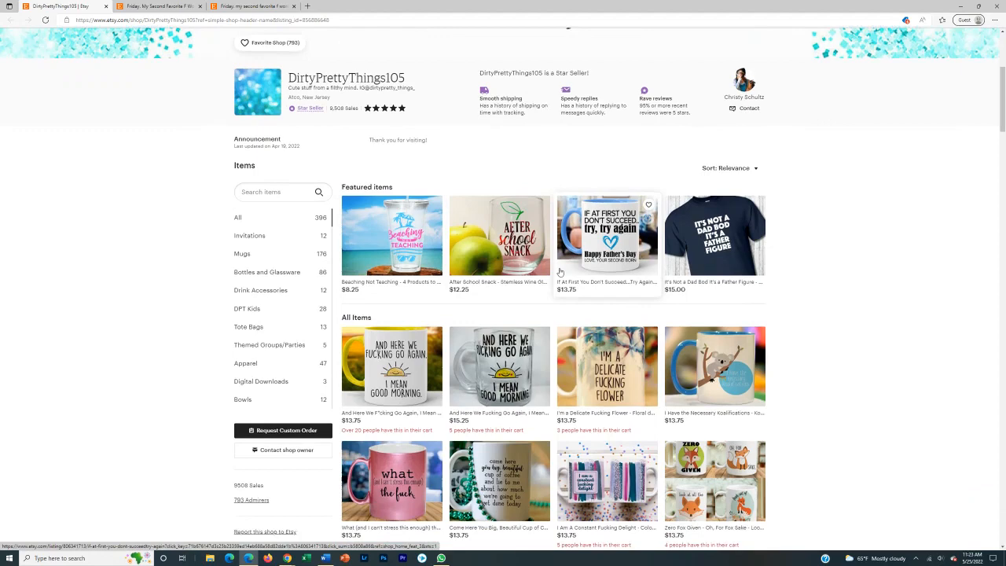
Browse the featured items and mug designs in the DirtyPrettyThings105 shop.
{"action": "scroll", "coordinate": [494, 254], "scroll_direction": "down", "scroll_amount": 2}
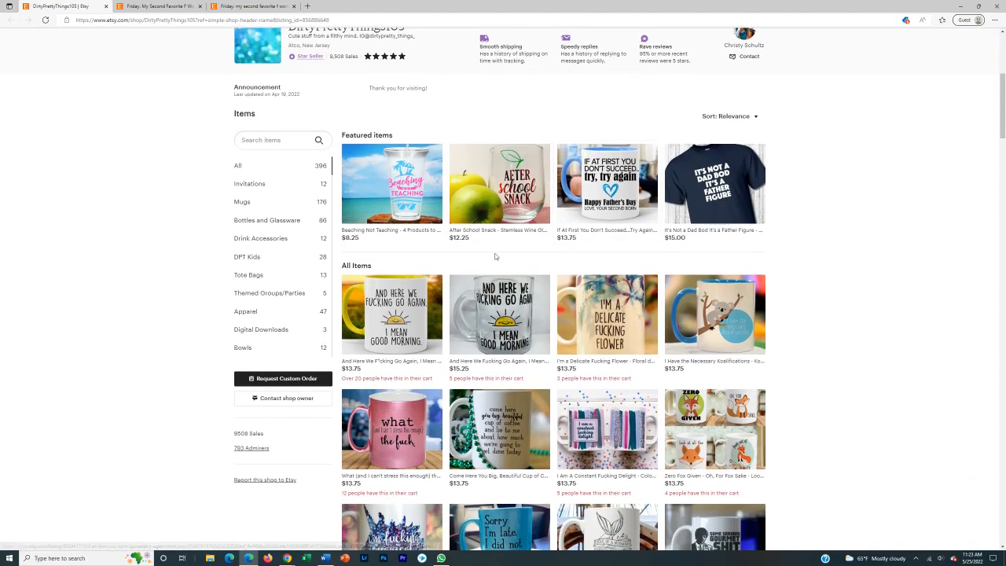
{"action": "scroll", "coordinate": [492, 181], "scroll_direction": "down", "scroll_amount": 3}
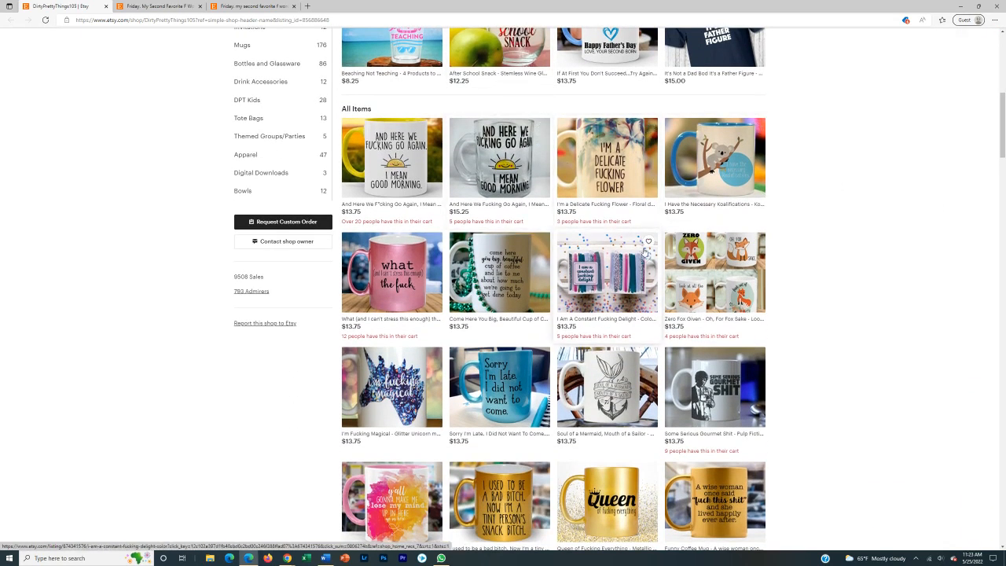
{"action": "scroll", "coordinate": [645, 252], "scroll_direction": "up", "scroll_amount": 5}
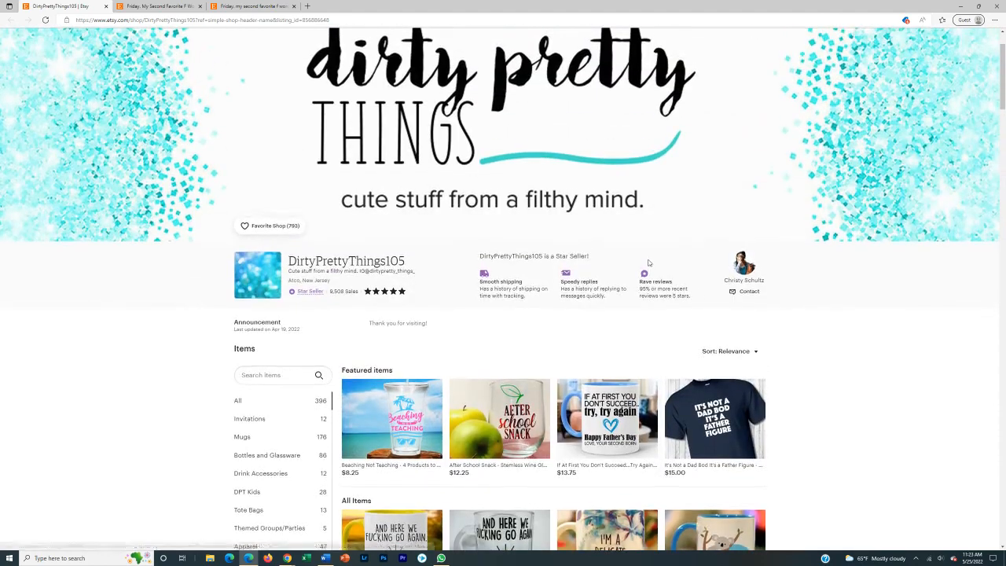
{"action": "scroll", "coordinate": [648, 263], "scroll_direction": "down", "scroll_amount": 3}
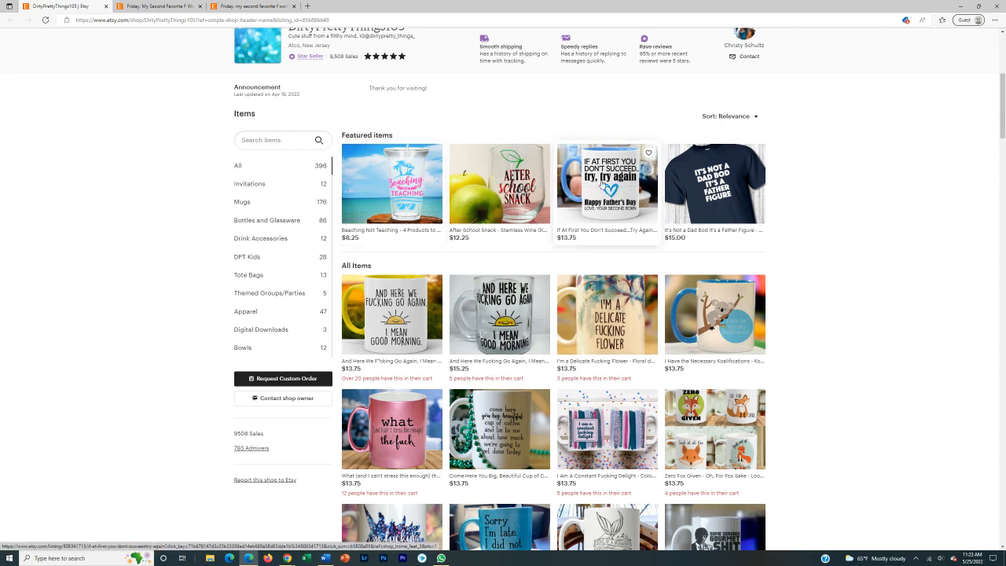
{"action": "scroll", "coordinate": [624, 259], "scroll_direction": "down", "scroll_amount": 1}
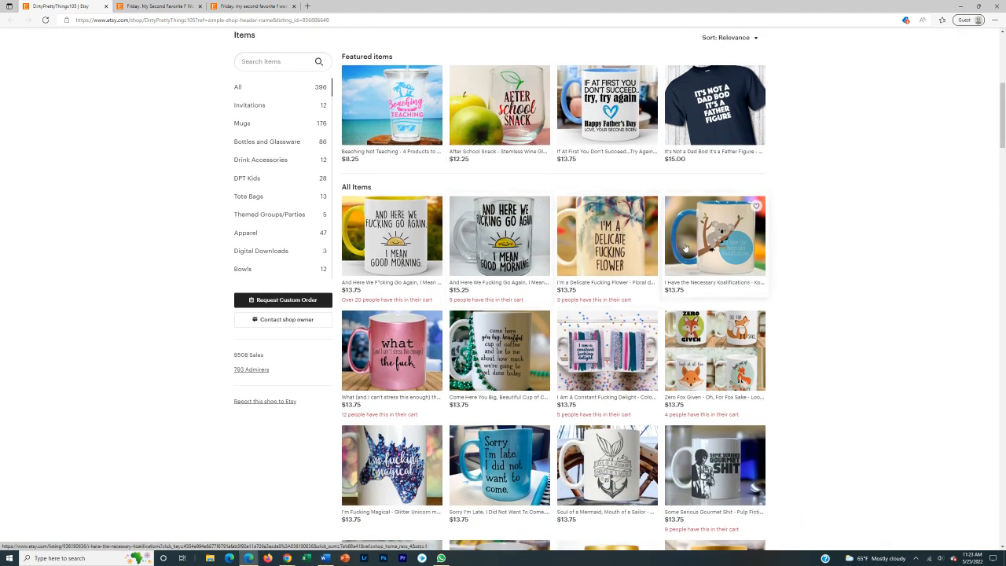
{"action": "scroll", "coordinate": [684, 238], "scroll_direction": "down", "scroll_amount": 2}
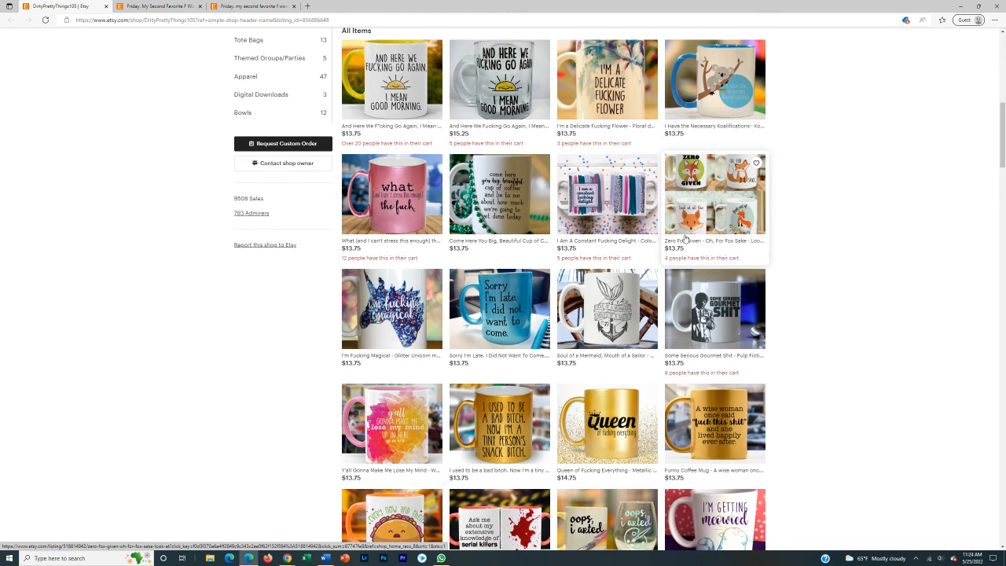
Consult the "Friday. My Second Favorite F Word" mug listing as a reference and switch to the blank mug design in Canva.
{"action": "left_click", "coordinate": [185, 7]}
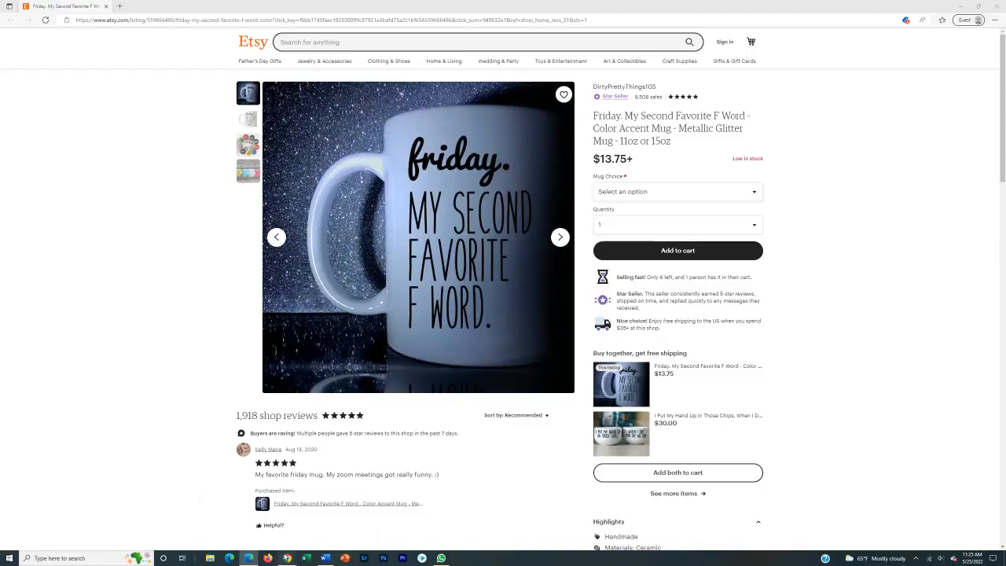
{"action": "mouse_move", "coordinate": [294, 539]}
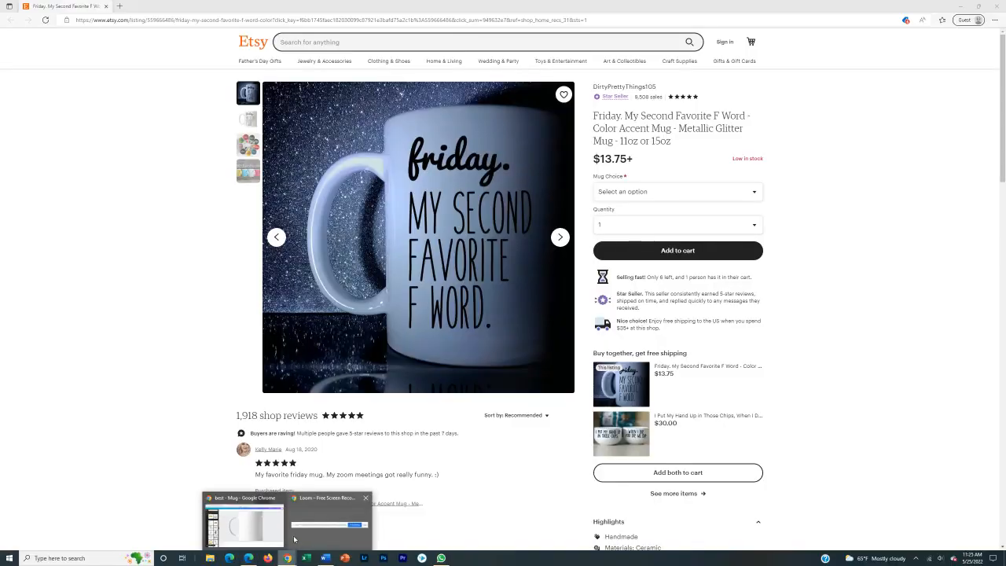
{"action": "left_click", "coordinate": [261, 525]}
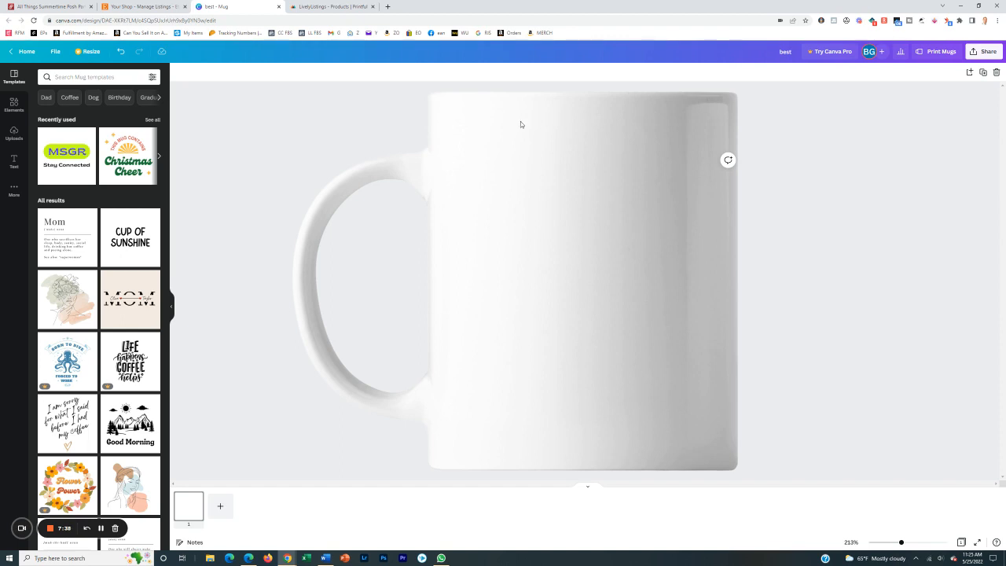
{"action": "left_click", "coordinate": [248, 560]}
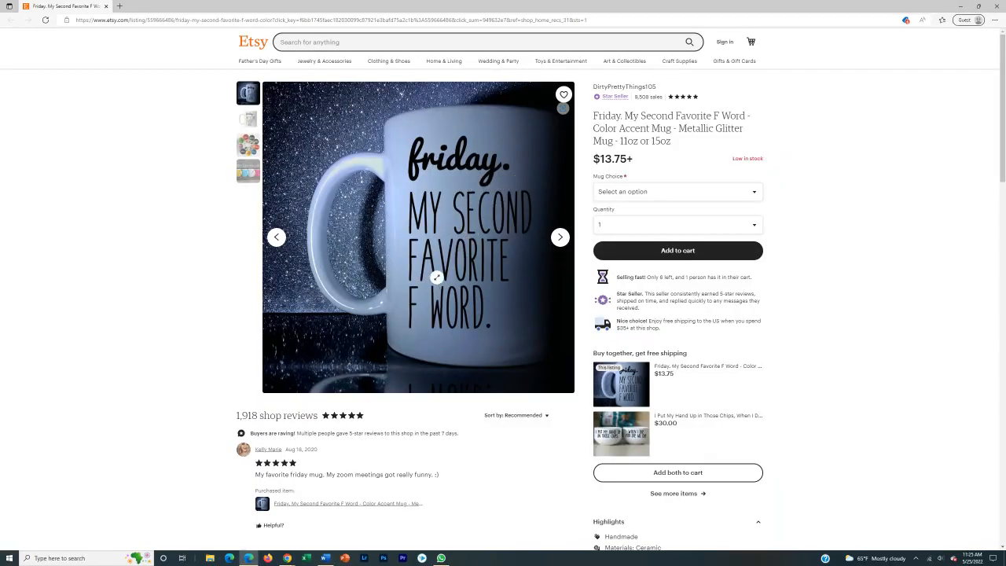
{"action": "left_click", "coordinate": [961, 7]}
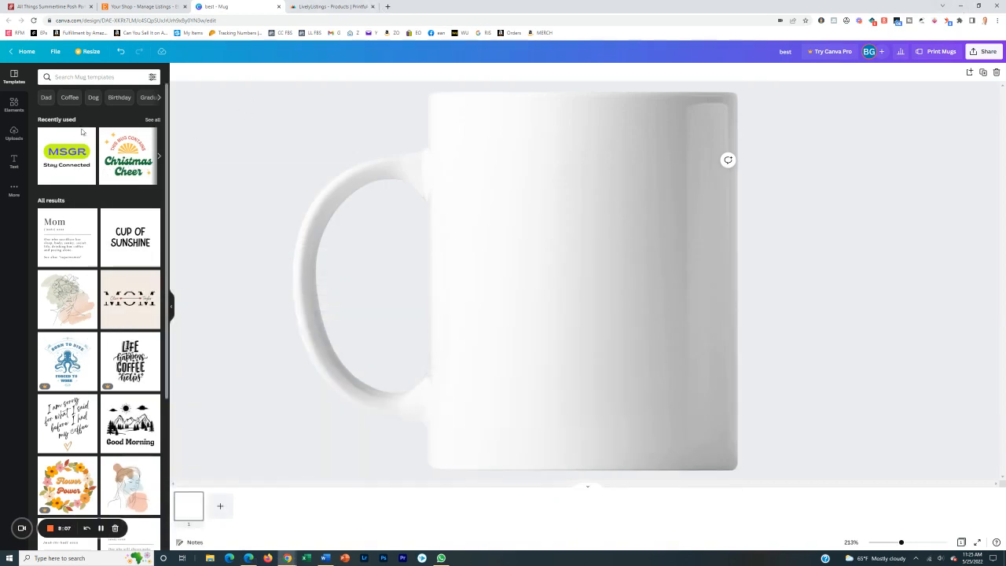
Enlarge the "Friday." text to about size 52.5 and position it on the mug's upper half with the heart beneath.
{"action": "scroll", "coordinate": [126, 254], "scroll_direction": "down", "scroll_amount": 1}
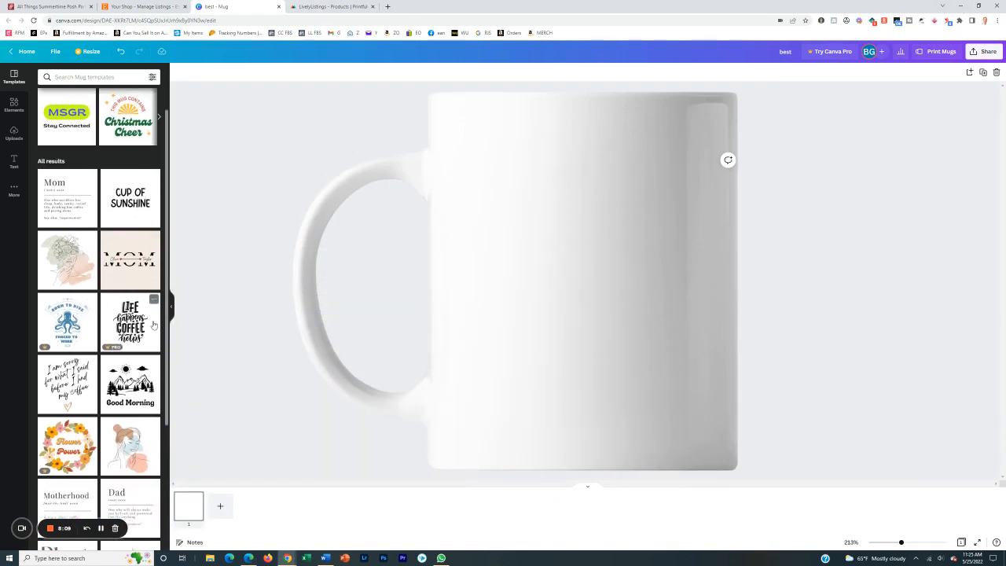
{"action": "scroll", "coordinate": [154, 325], "scroll_direction": "up", "scroll_amount": 1}
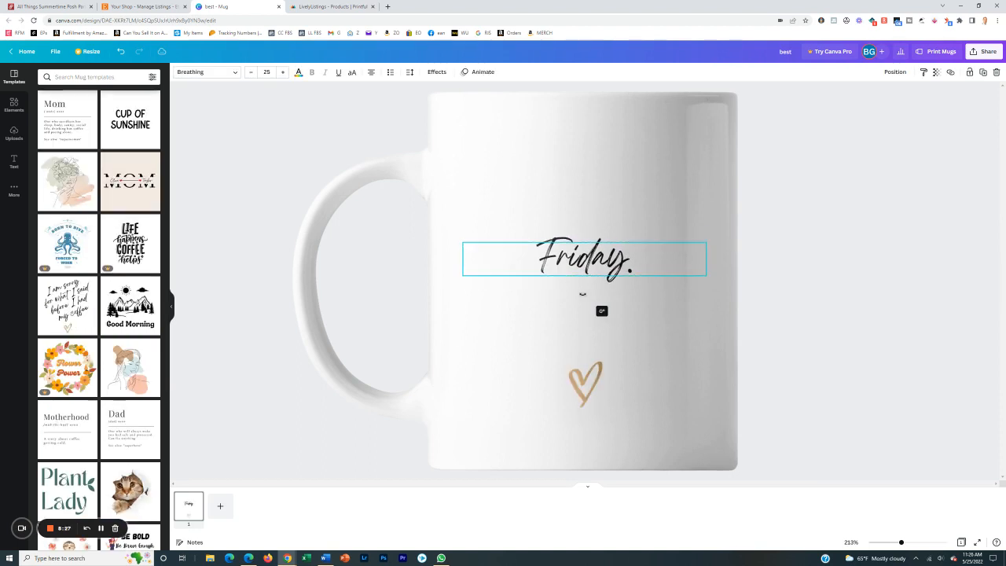
{"action": "left_click_drag", "start_coordinate": [704, 242], "coordinate": [958, 117]}
{"action": "left_click_drag", "start_coordinate": [676, 233], "coordinate": [536, 202]}
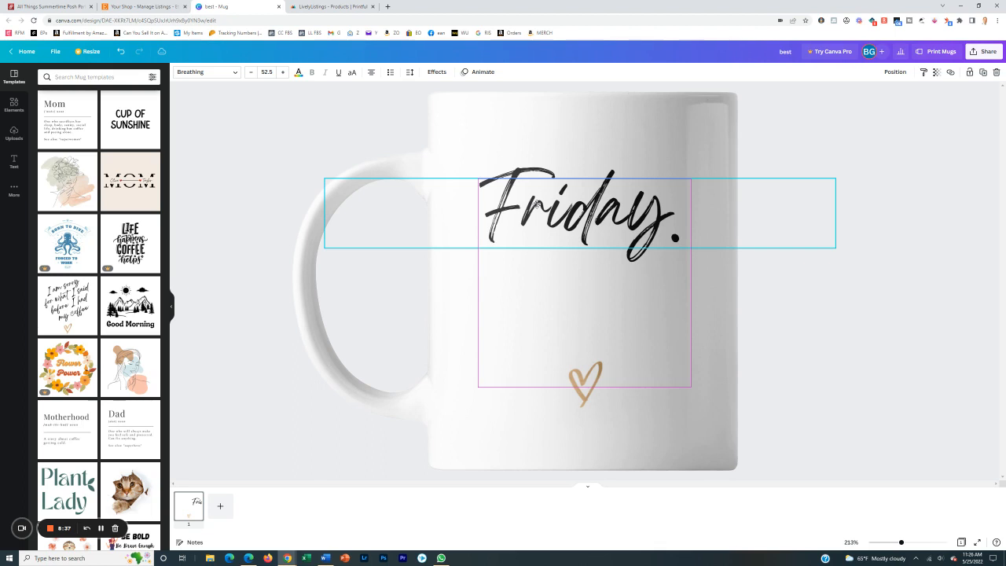
{"action": "left_click_drag", "start_coordinate": [537, 202], "coordinate": [536, 211]}
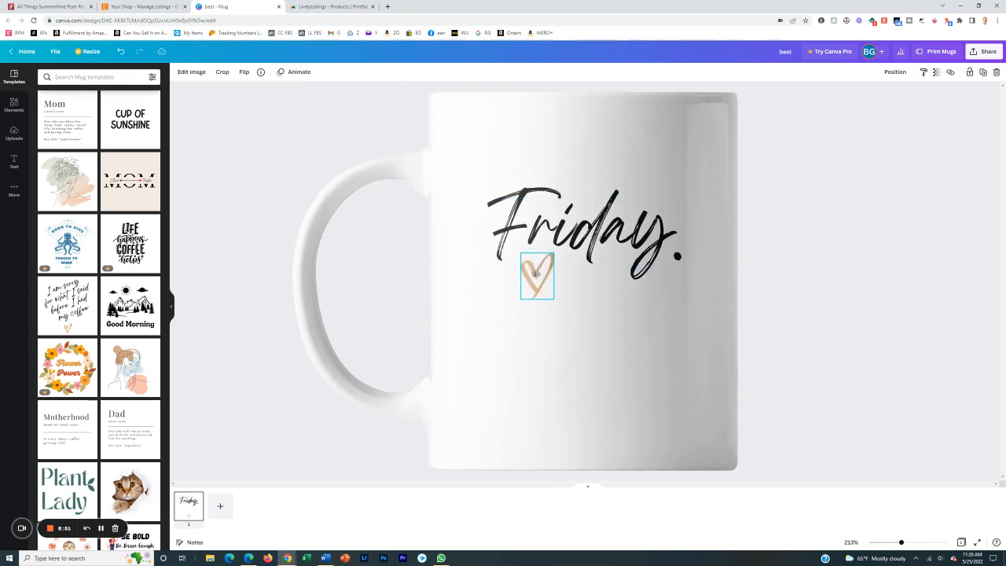
{"action": "left_click", "coordinate": [842, 153]}
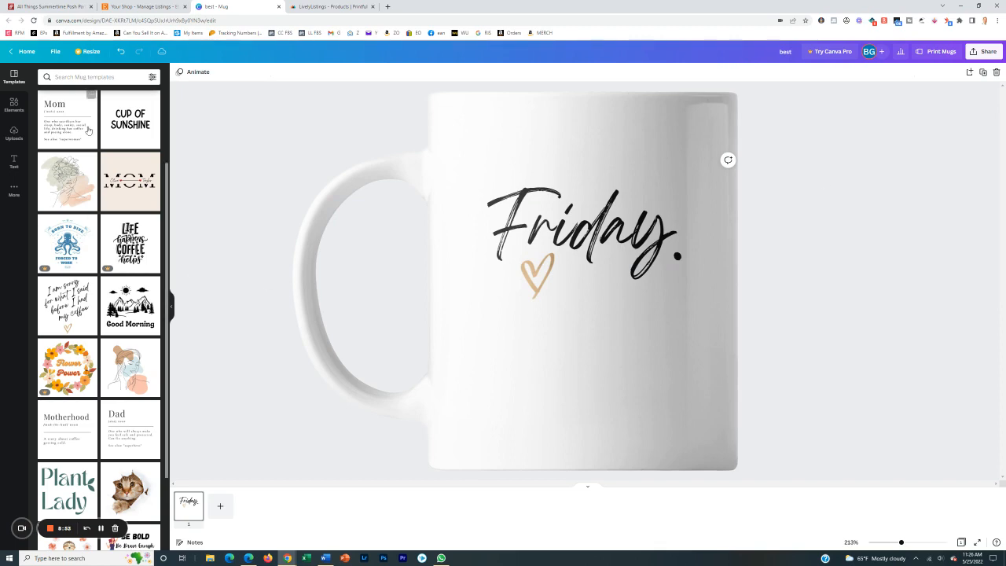
Add a heading below "Friday." with the text "MY SECOND".
{"action": "left_click", "coordinate": [139, 123]}
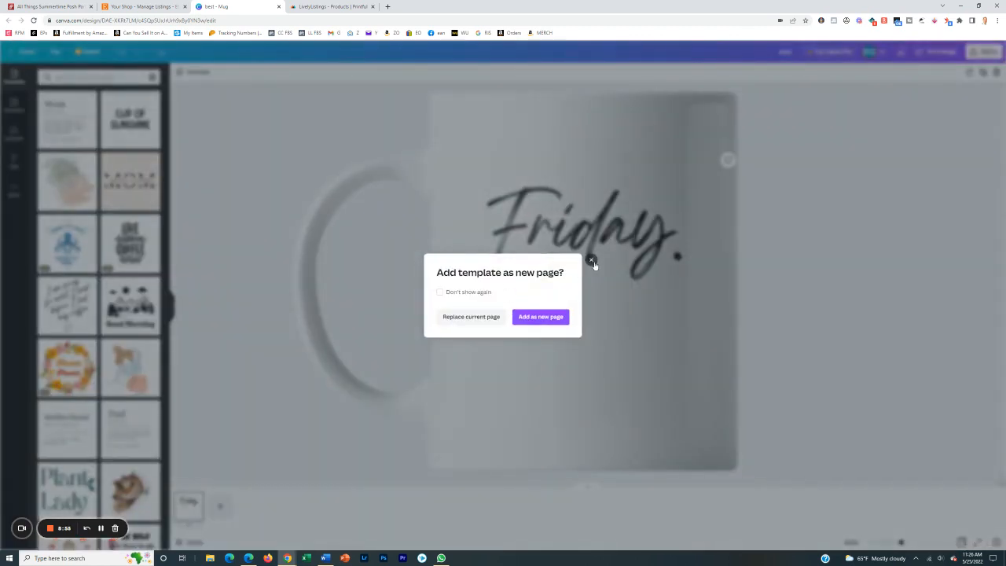
{"action": "left_click", "coordinate": [591, 261]}
{"action": "key", "text": "t"}
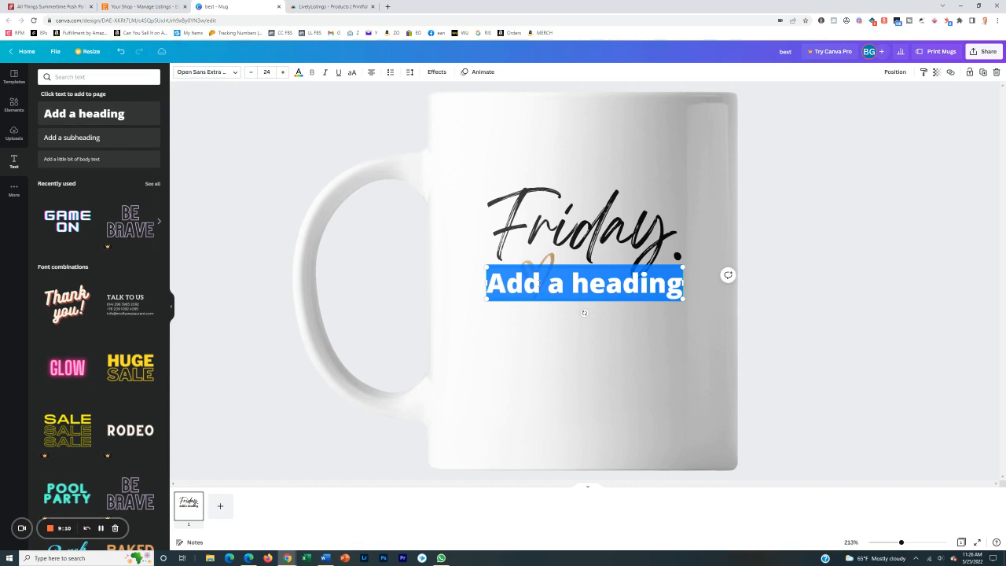
{"action": "type", "text": "My se"}
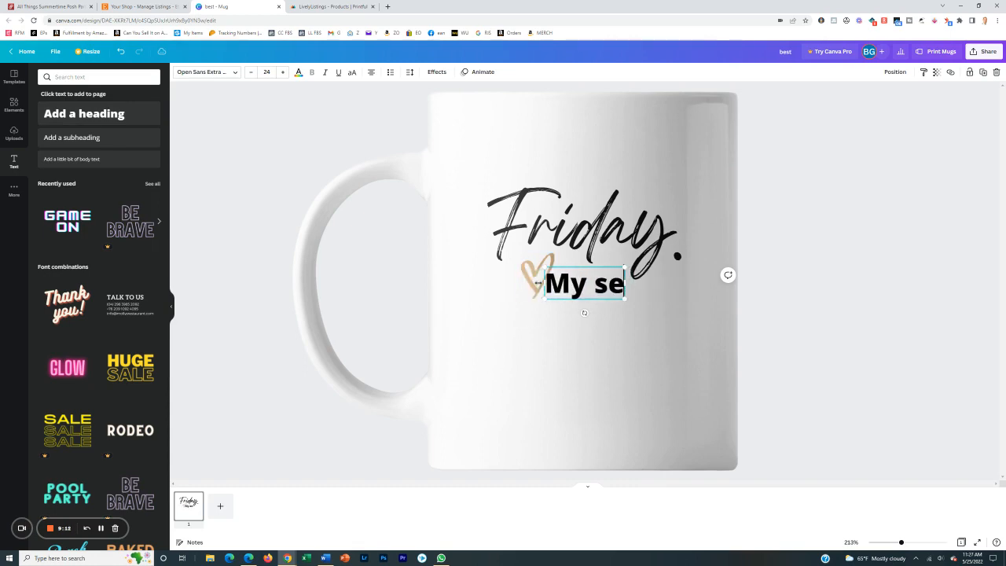
{"action": "key", "text": "BackSpace"}
{"action": "key", "text": "BackSpace"}
{"action": "key", "text": "BackSpace"}
{"action": "key", "text": "BackSpace"}
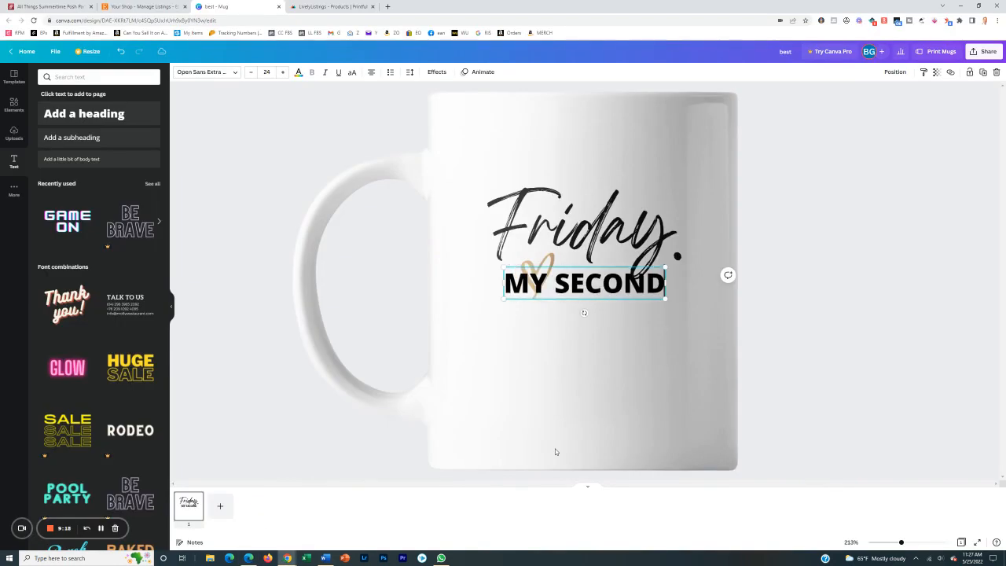
Move the "MY SECOND" heading below the heart, enlarge it to size 28.2 and apply the thin Agrandir Grand font.
{"action": "left_click_drag", "start_coordinate": [583, 283], "coordinate": [584, 322]}
{"action": "left_click_drag", "start_coordinate": [665, 339], "coordinate": [679, 341]}
{"action": "left_click", "coordinate": [206, 71]}
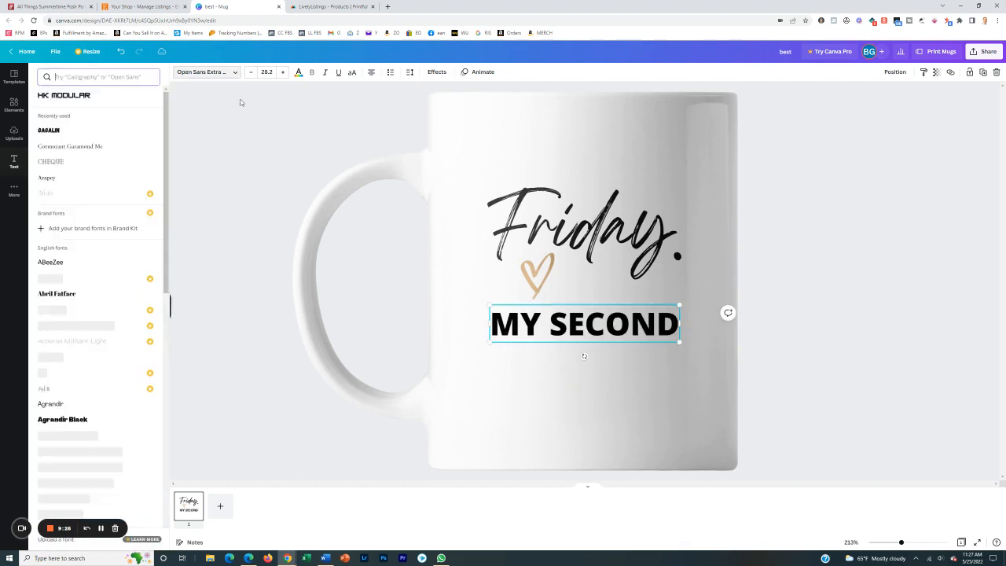
{"action": "left_click", "coordinate": [76, 416]}
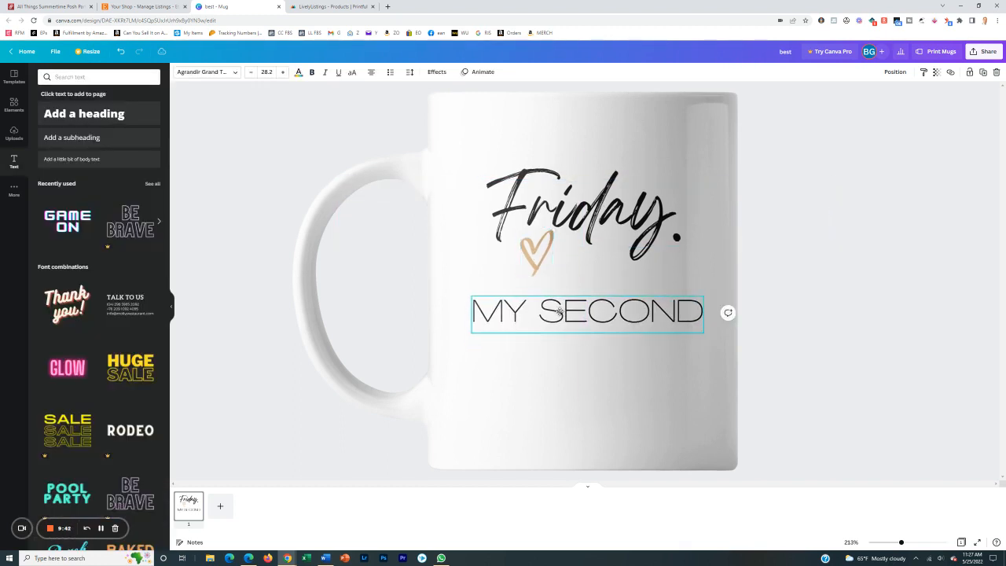
Duplicate the "MY SECOND" line, change the copy to "FAVORITE" and place it underneath.
{"action": "left_click_drag", "start_coordinate": [603, 315], "coordinate": [621, 310]}
{"action": "key", "text": "ctrl+d"}
{"action": "double_click", "coordinate": [638, 340]}
{"action": "type", "text": "FAVORITE"}
{"action": "left_click_drag", "start_coordinate": [574, 338], "coordinate": [594, 368]}
Try "2ND" as the wording of the upper tagline line and restore "MY SECOND".
{"action": "double_click", "coordinate": [649, 311]}
{"action": "type", "text": "2ND"}
{"action": "left_click", "coordinate": [816, 252]}
{"action": "type", "text": "MY SECOND"}
Enter "F WORD" in the lower text line, and resize and rearrange the tagline text.
{"action": "double_click", "coordinate": [594, 368]}
{"action": "type", "text": "F WORD"}
{"action": "left_click", "coordinate": [718, 286]}
{"action": "left_click", "coordinate": [620, 304]}
{"action": "left_click_drag", "start_coordinate": [645, 319], "coordinate": [706, 335]}
{"action": "left_click_drag", "start_coordinate": [657, 302], "coordinate": [600, 378]}
Replace the lower line with a duplicated text line reading "F WORD".
{"action": "left_click", "coordinate": [621, 303]}
{"action": "key", "text": "ctrl+d"}
{"action": "double_click", "coordinate": [583, 408]}
{"action": "type", "text": "F WORD"}
{"action": "left_click", "coordinate": [583, 369]}
{"action": "key", "text": "Delete"}
Resize and align the "MY SECOND", "FAVORITE" and "F WORD" lines as a centered stack below the heart.
{"action": "left_click_drag", "start_coordinate": [690, 354], "coordinate": [677, 357]}
{"action": "left_click_drag", "start_coordinate": [589, 377], "coordinate": [593, 377]}
{"action": "left_click", "coordinate": [786, 314]}
{"action": "left_click", "coordinate": [621, 303]}
{"action": "left_click_drag", "start_coordinate": [675, 282], "coordinate": [662, 287]}
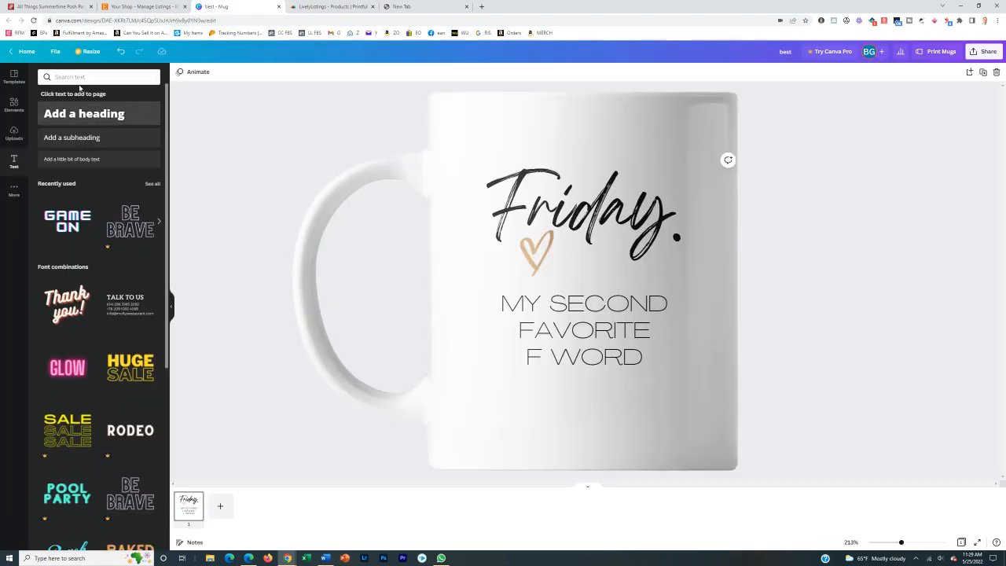
Place the red wine glass graphic beside the heart and shift the three tagline lines slightly lower.
{"action": "left_click_drag", "start_coordinate": [563, 315], "coordinate": [563, 276]}
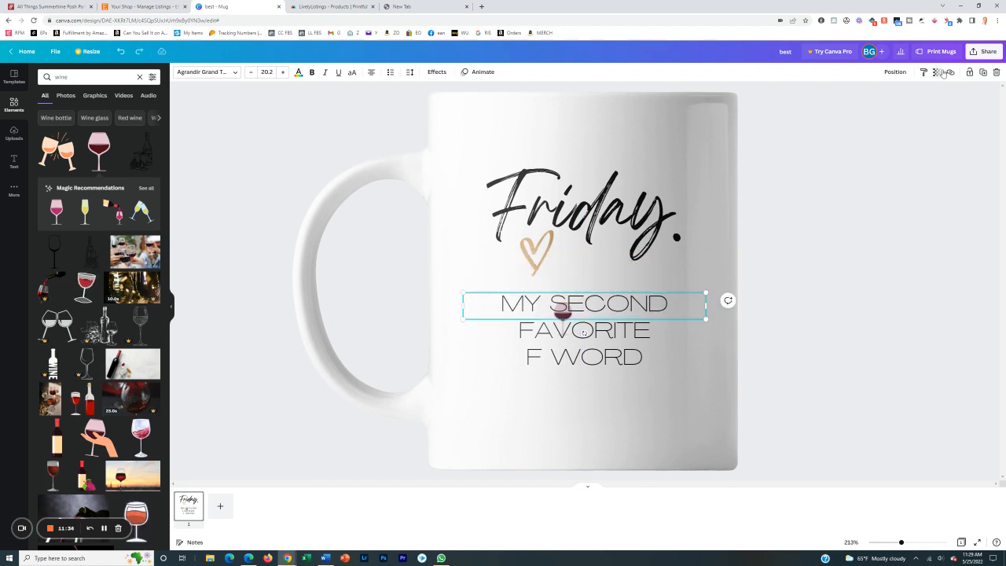
{"action": "left_click", "coordinate": [436, 71]}
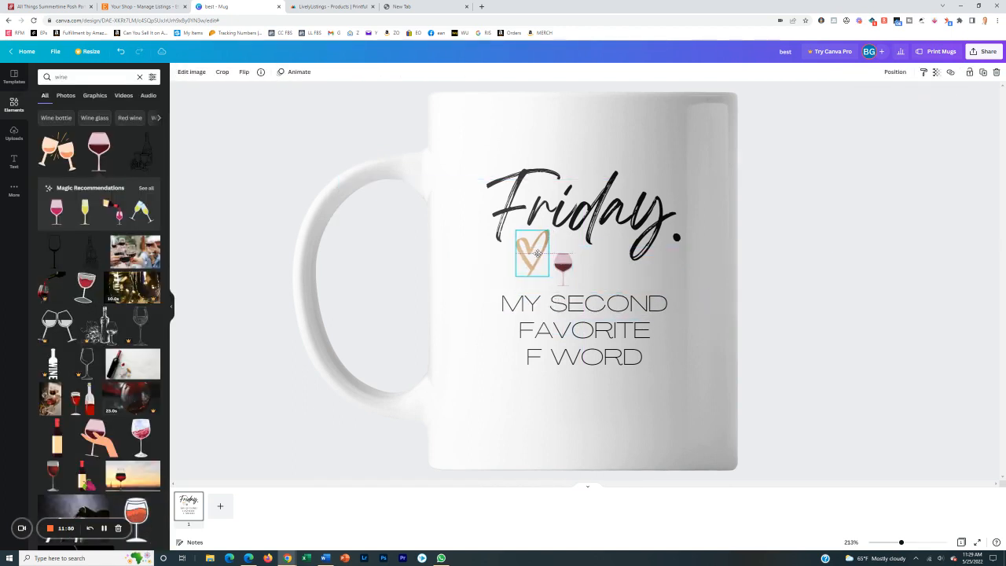
{"action": "left_click_drag", "start_coordinate": [613, 358], "coordinate": [614, 366]}
{"action": "left_click", "coordinate": [812, 247]}
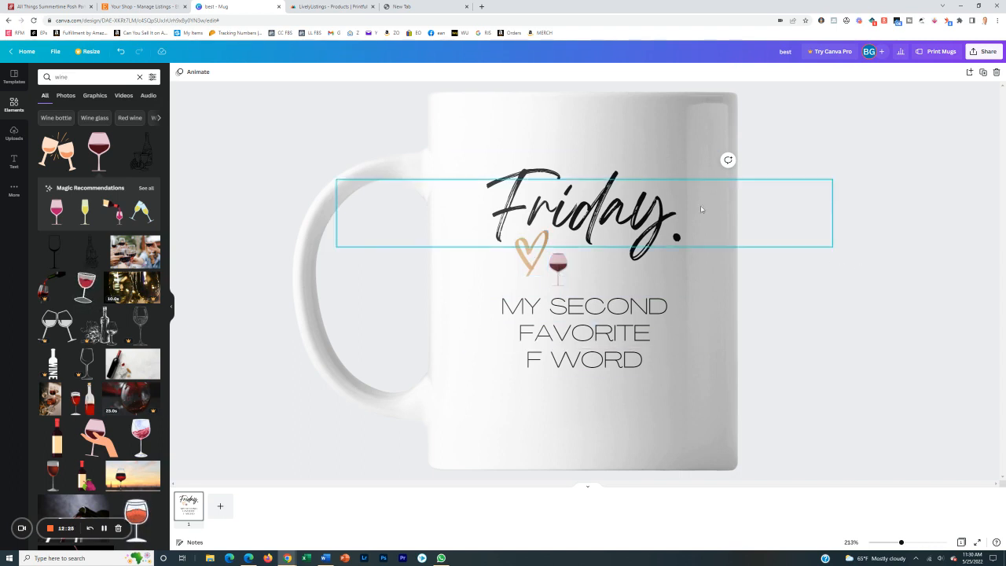
Switch to the Etsy listing of the Friday mug to compare it with the design.
{"action": "left_click", "coordinate": [247, 558]}
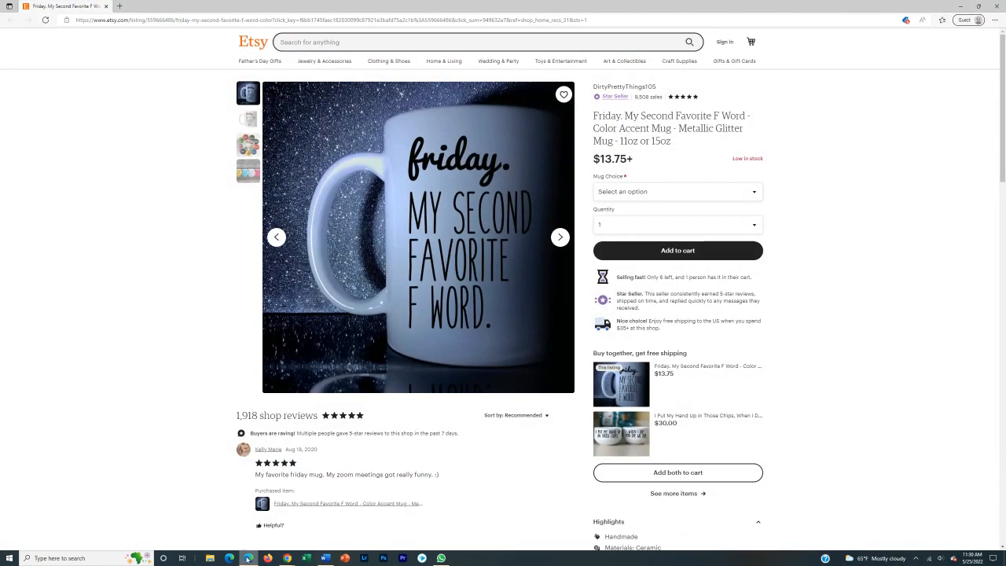